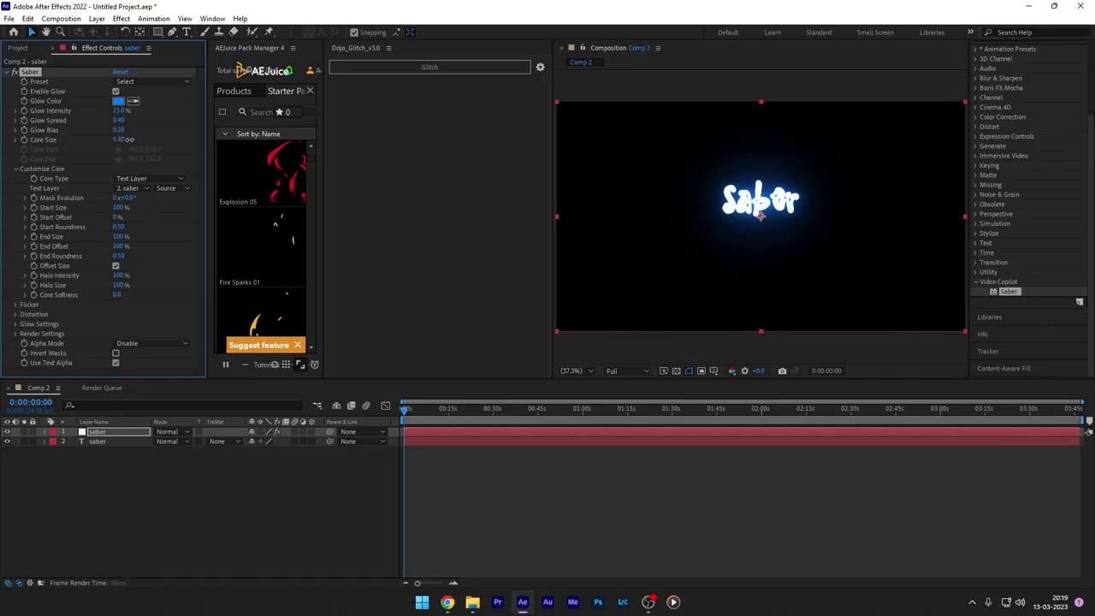
# Step: Reduce Saber's Core Size to 2.40, then deselect the saber text layer
pyautogui.moveTo(128, 139); pyautogui.dragTo(122, 114)
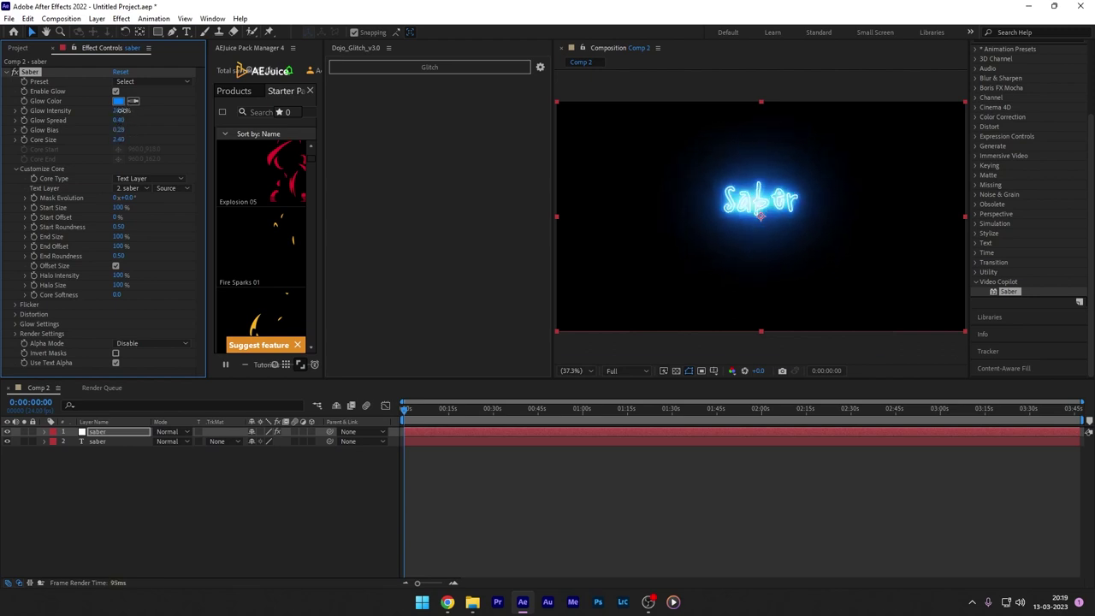
pyautogui.click(217, 486)
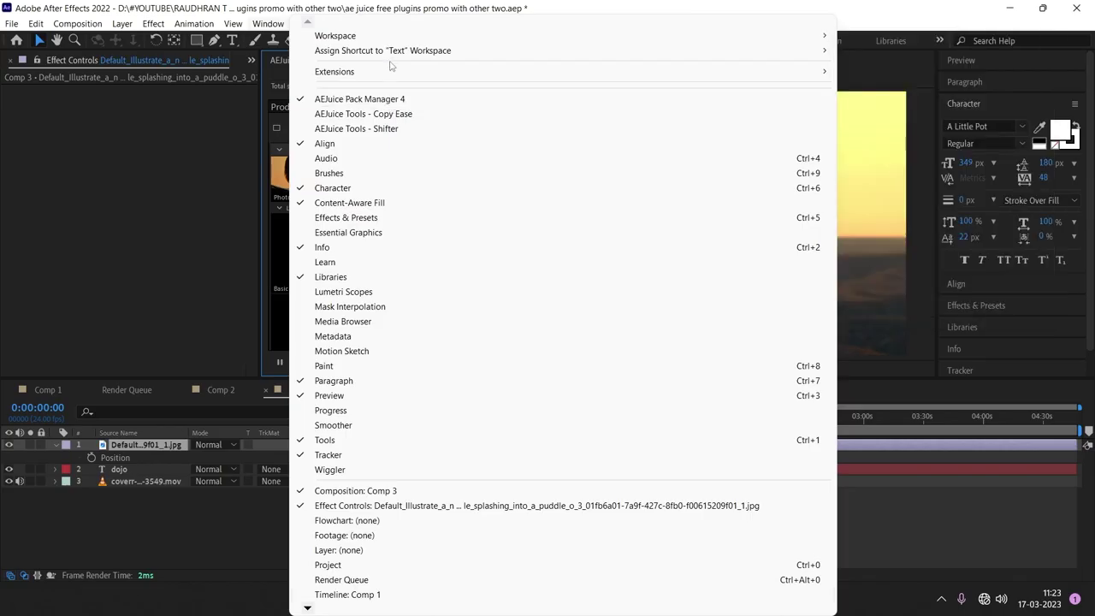
# Step: Open the Dojo_Glitch_v3.0.jsxbin panel from the Window menu and review its settings and version
pyautogui.moveTo(390, 72)
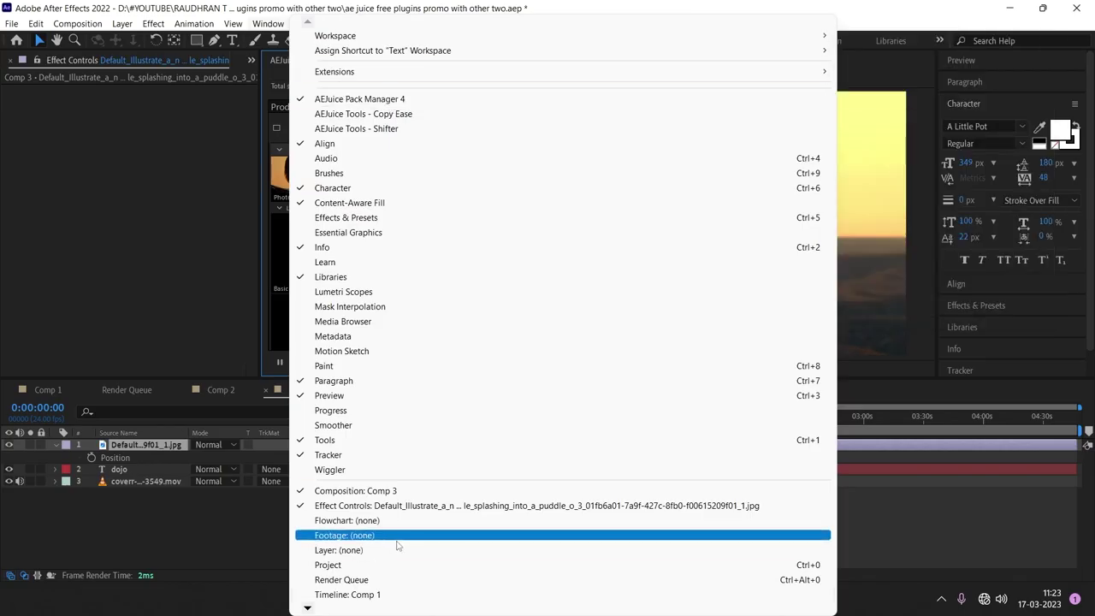
pyautogui.moveTo(341, 611)
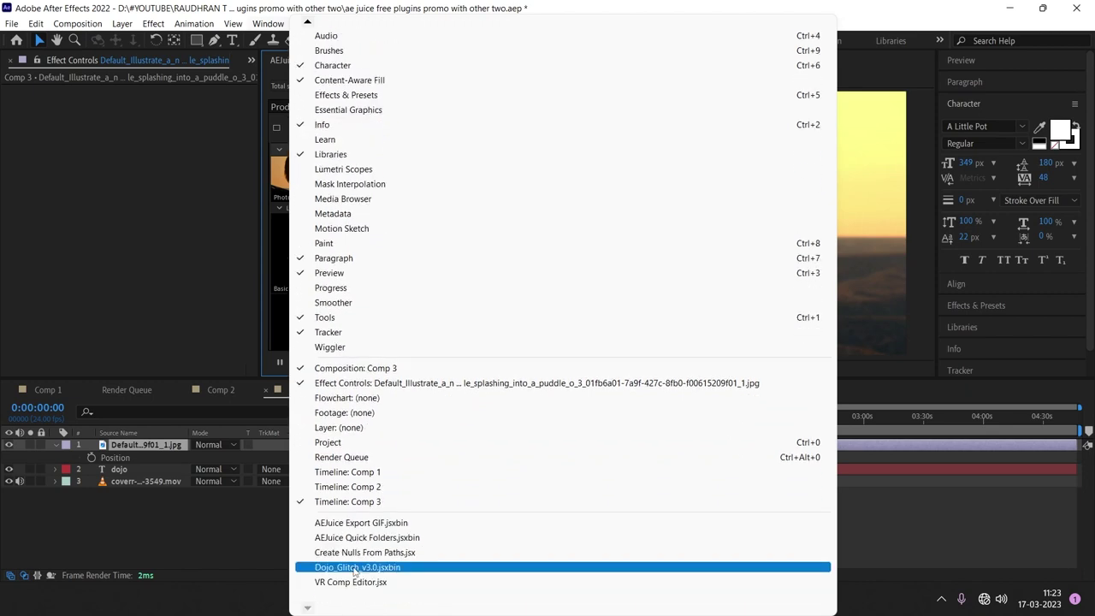
pyautogui.click(355, 567)
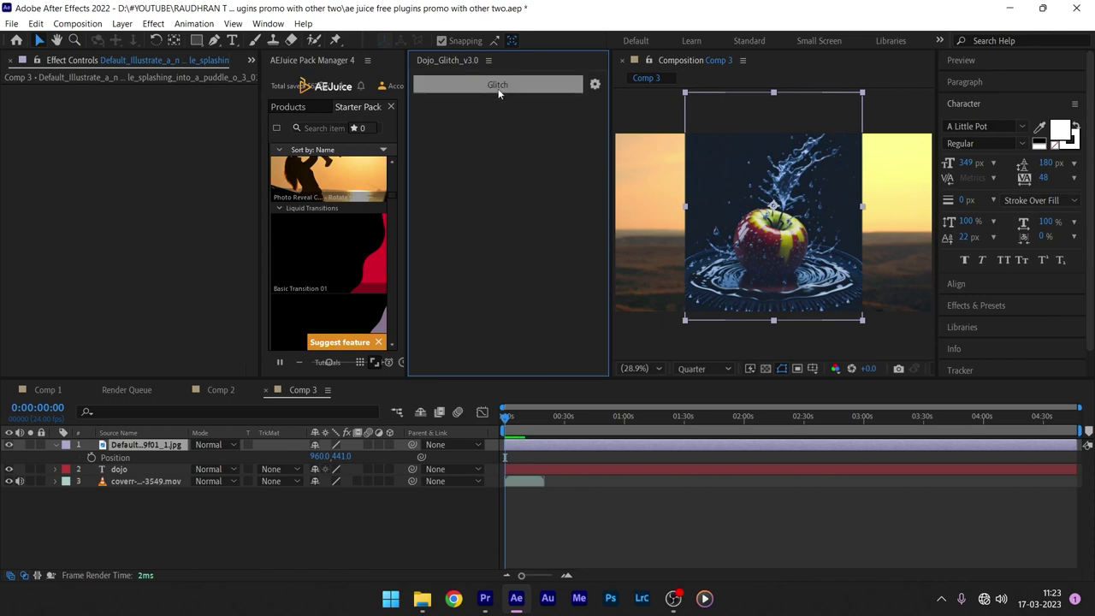
pyautogui.click(594, 84)
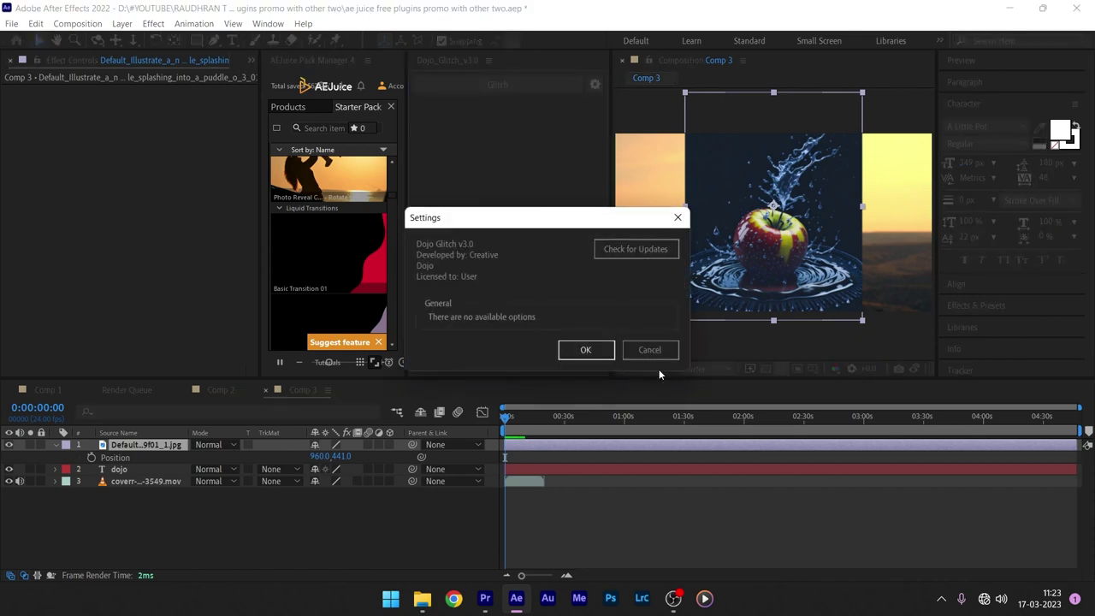
pyautogui.click(649, 349)
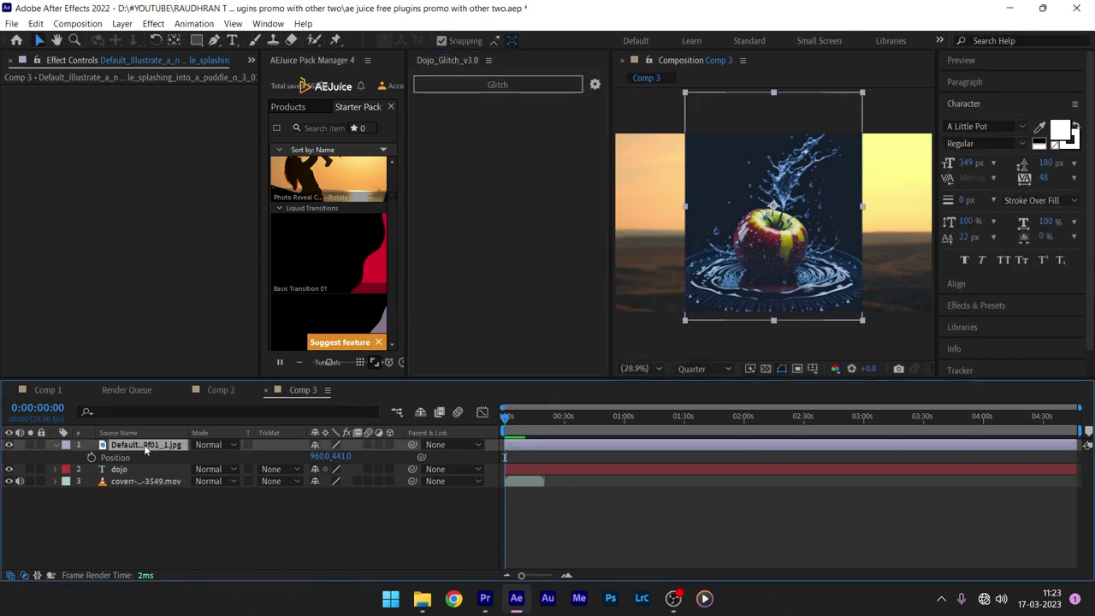
# Step: Apply a Dojo glitch setup to the apple image, then undo it
pyautogui.click(496, 84)
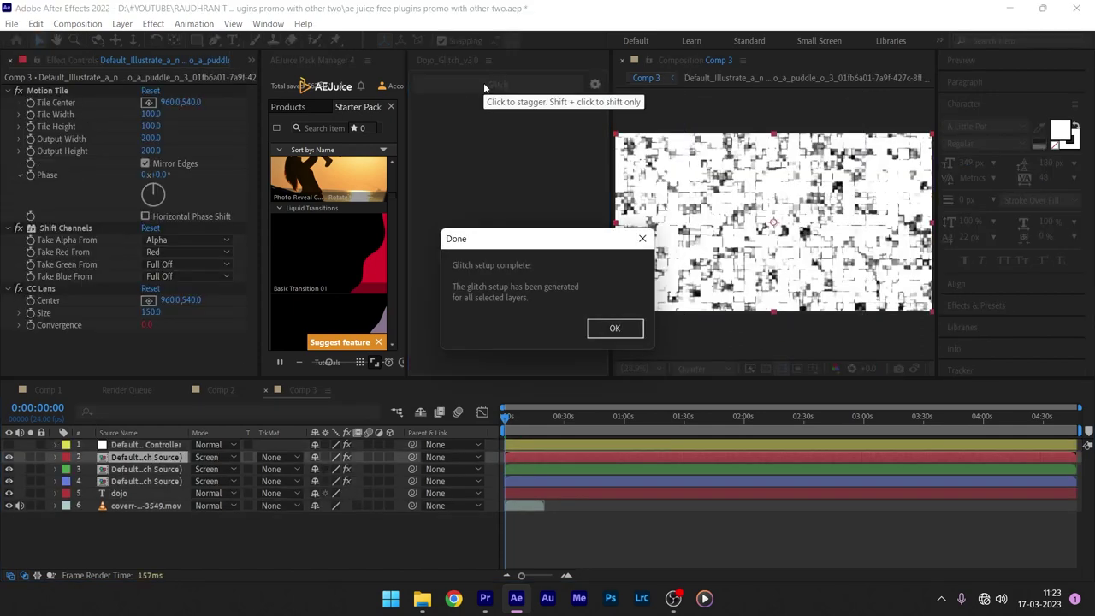
pyautogui.click(600, 332)
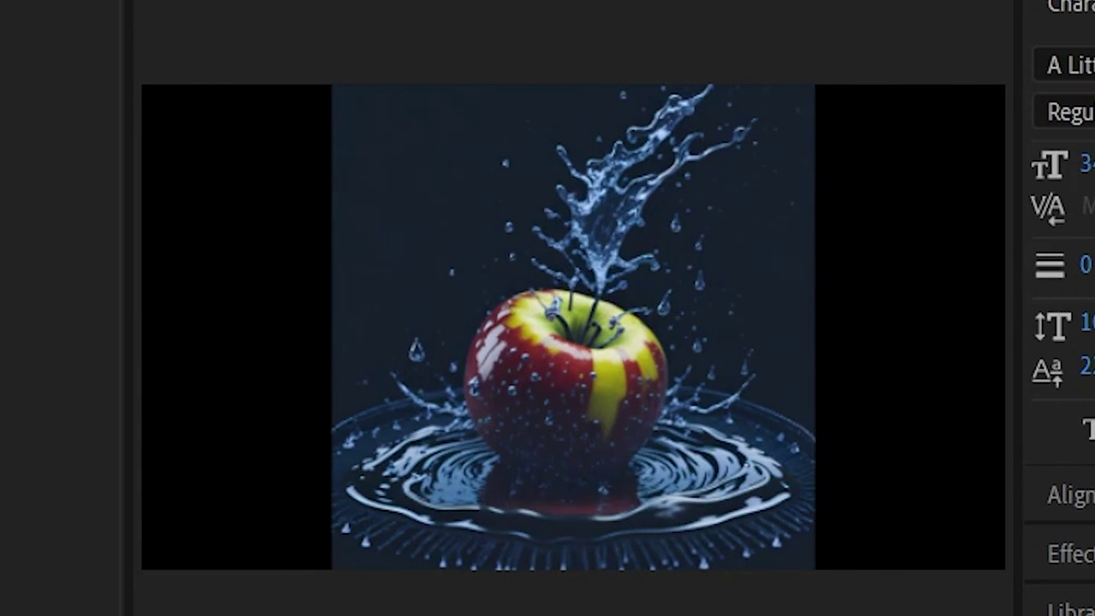
pyautogui.press('space')
pyautogui.press('space')
pyautogui.press('space')
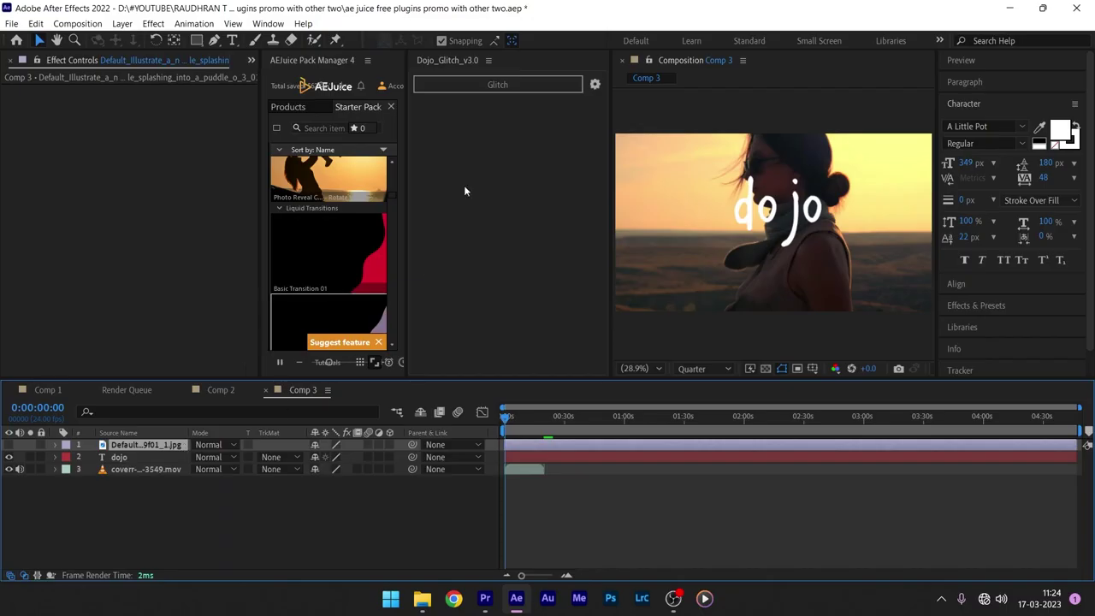
# Step: Apply a Dojo glitch setup to the dojo text layer
pyautogui.click(119, 457)
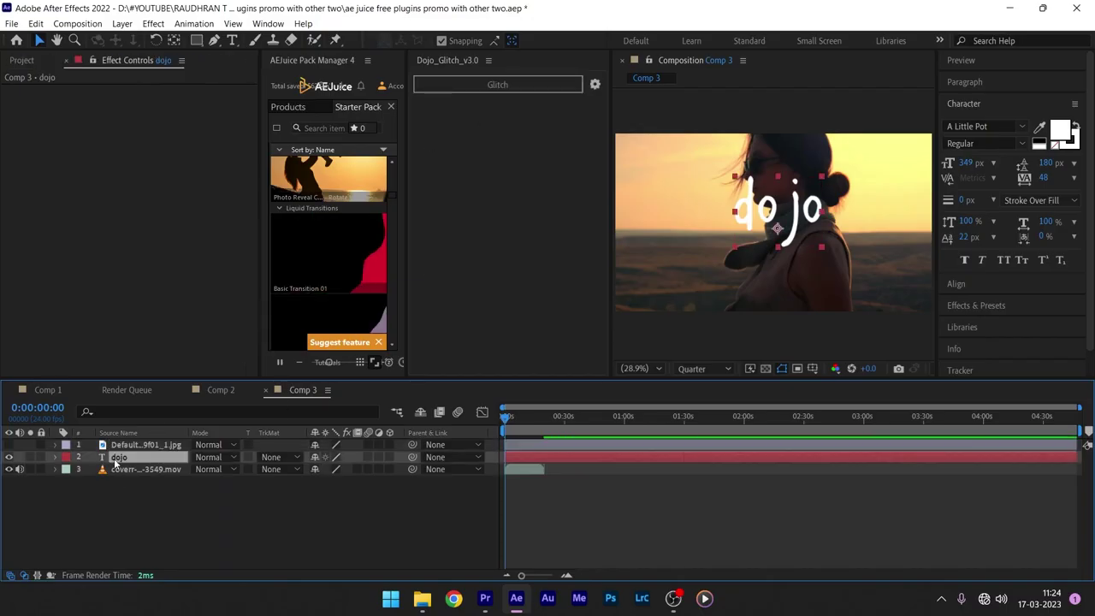
pyautogui.click(472, 86)
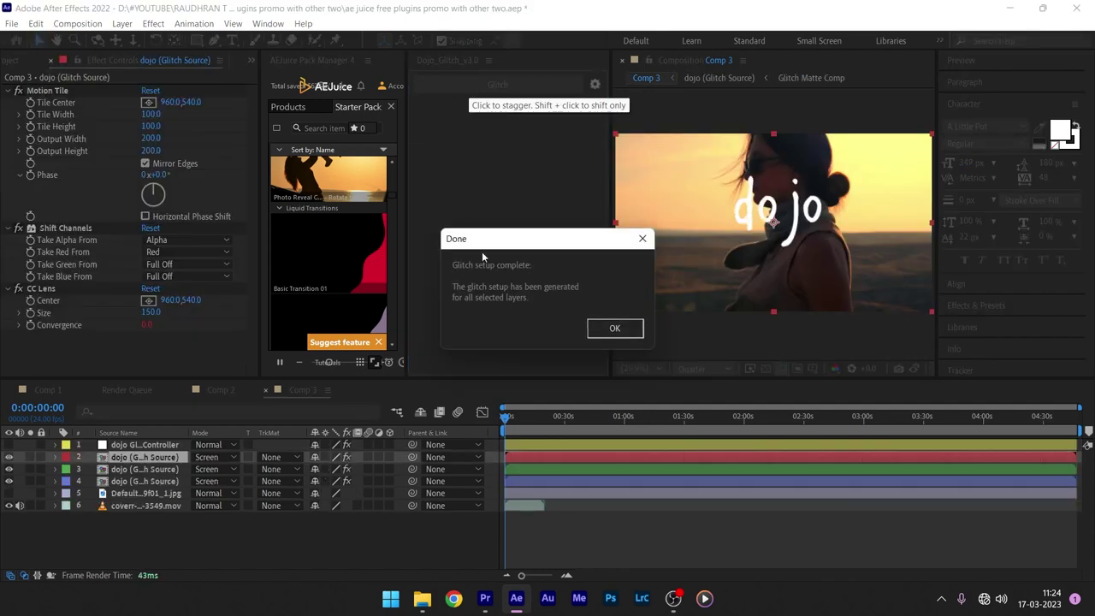
pyautogui.click(599, 332)
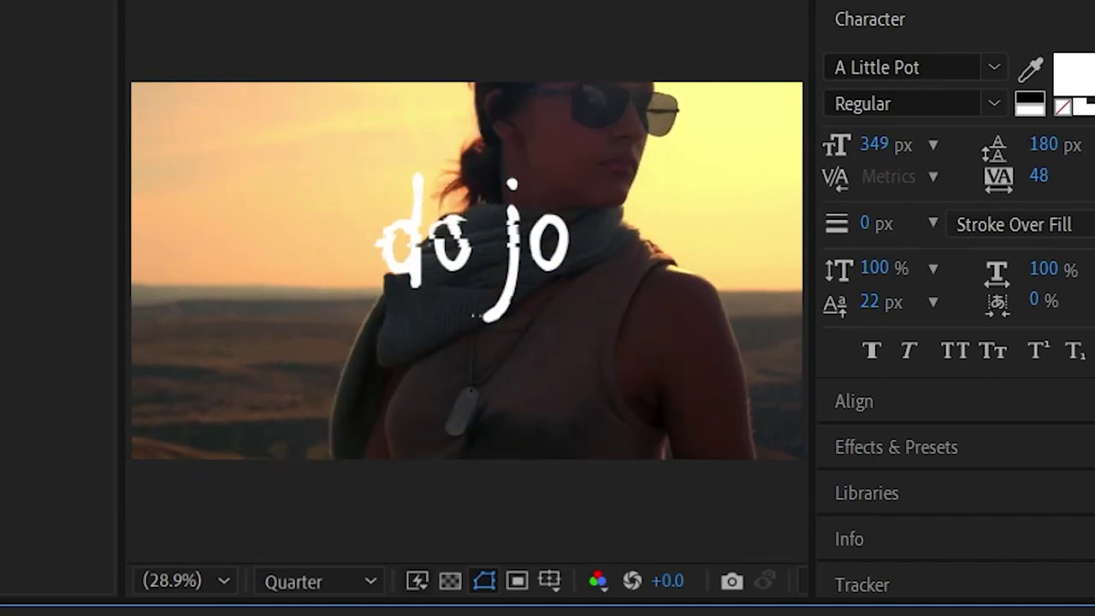
# Step: Give the background video clip a Dojo glitch setup and preview the composition
pyautogui.click(142, 473)
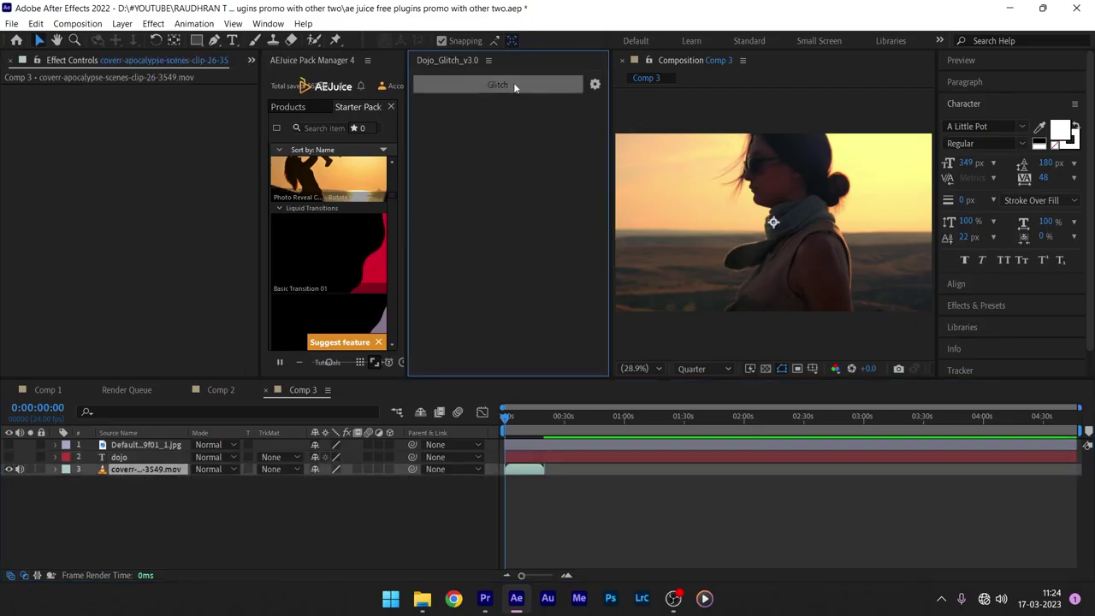
pyautogui.click(513, 82)
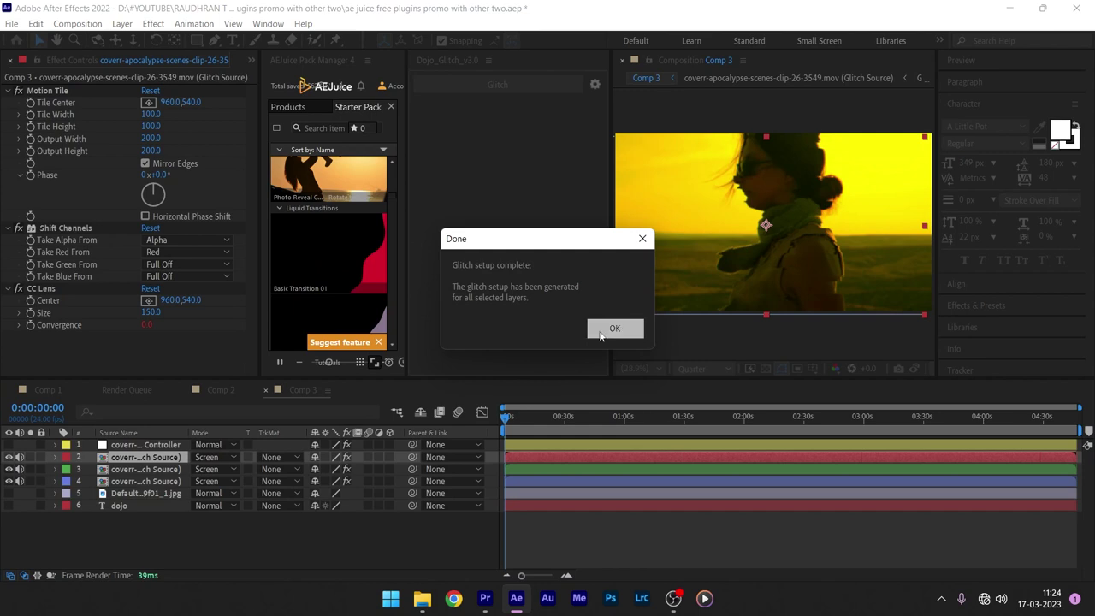
pyautogui.click(601, 332)
pyautogui.click(589, 537)
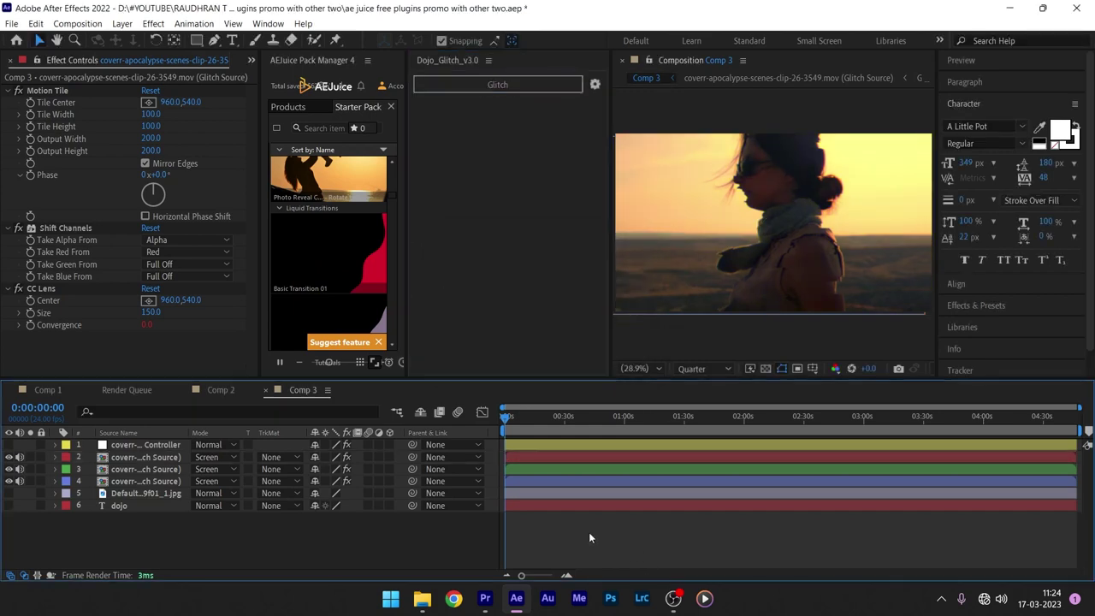
pyautogui.press('space')
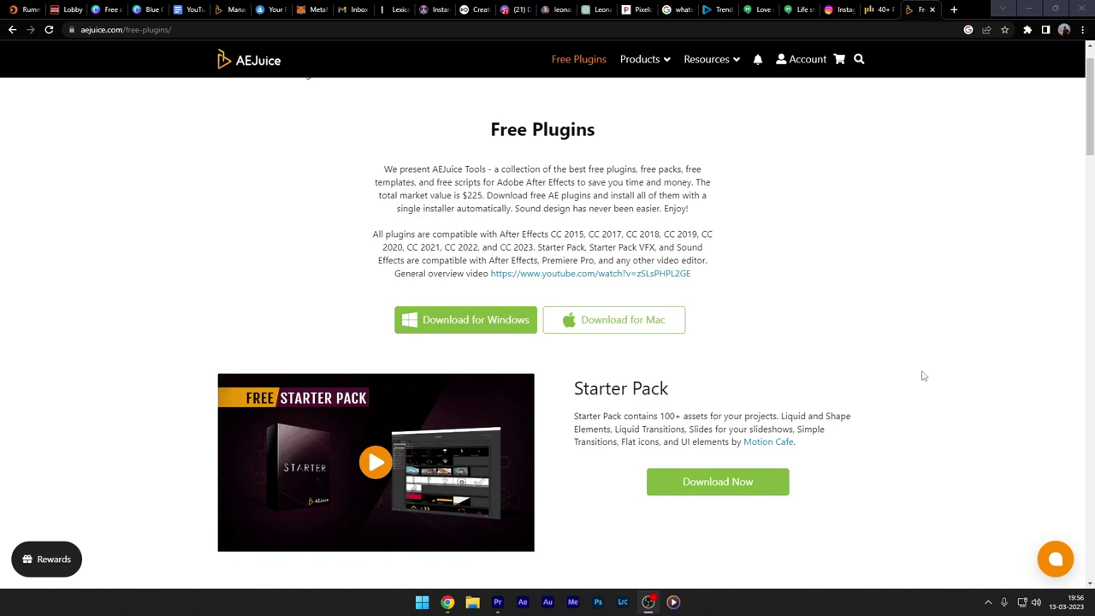
# Step: Scroll aejuice.com/free-plugins down through Starter Pack VFX, 2.5D Devices Collection and Quick Folders
pyautogui.scroll(1, 805, 360)
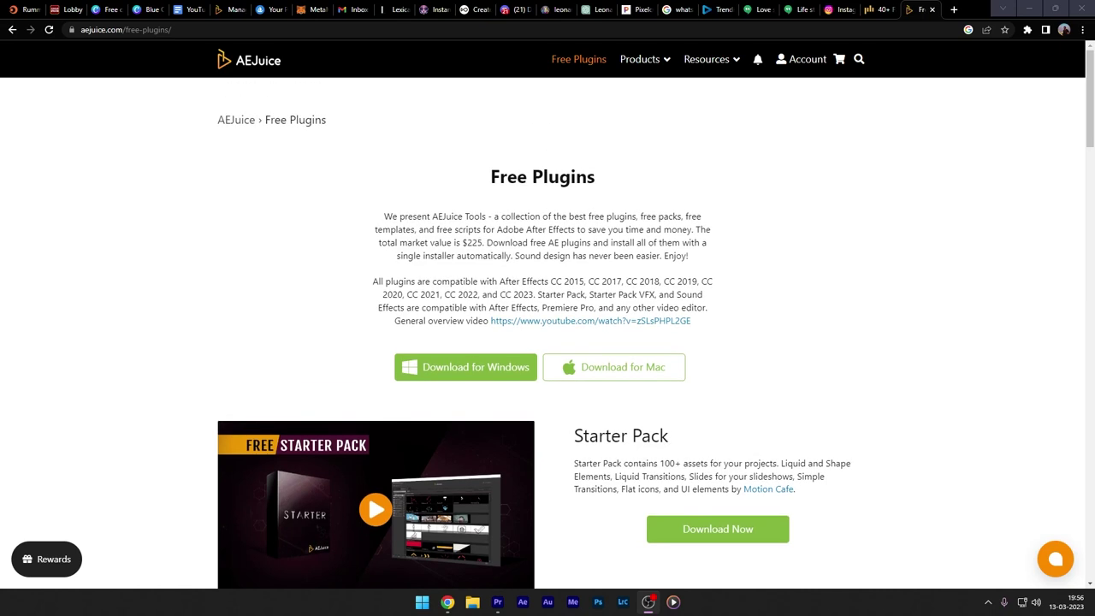
pyautogui.scroll(-2, 876, 288)
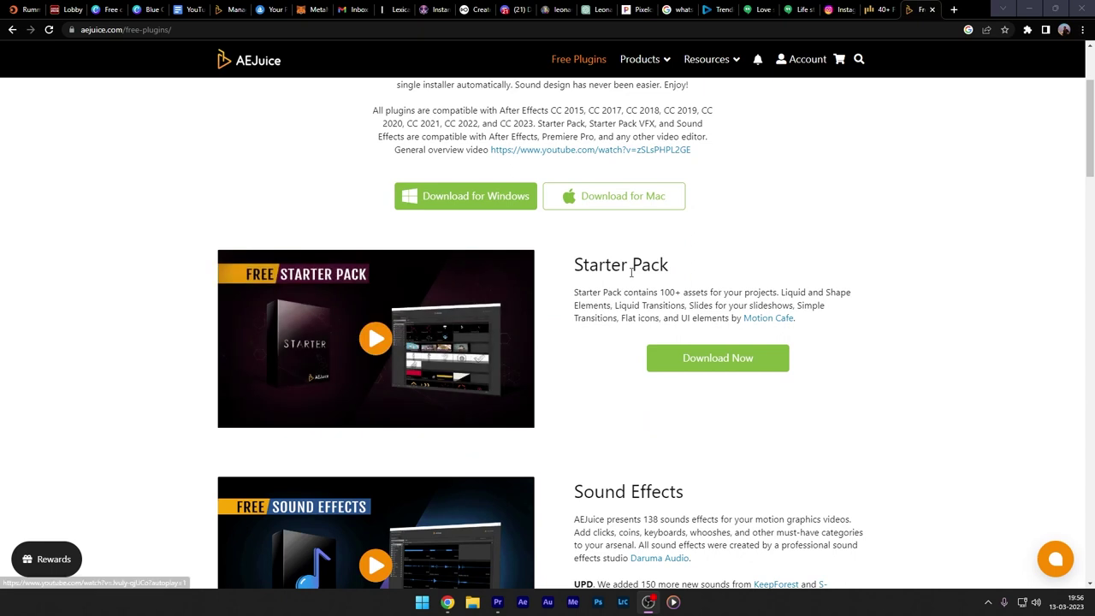
pyautogui.scroll(-2, 402, 308)
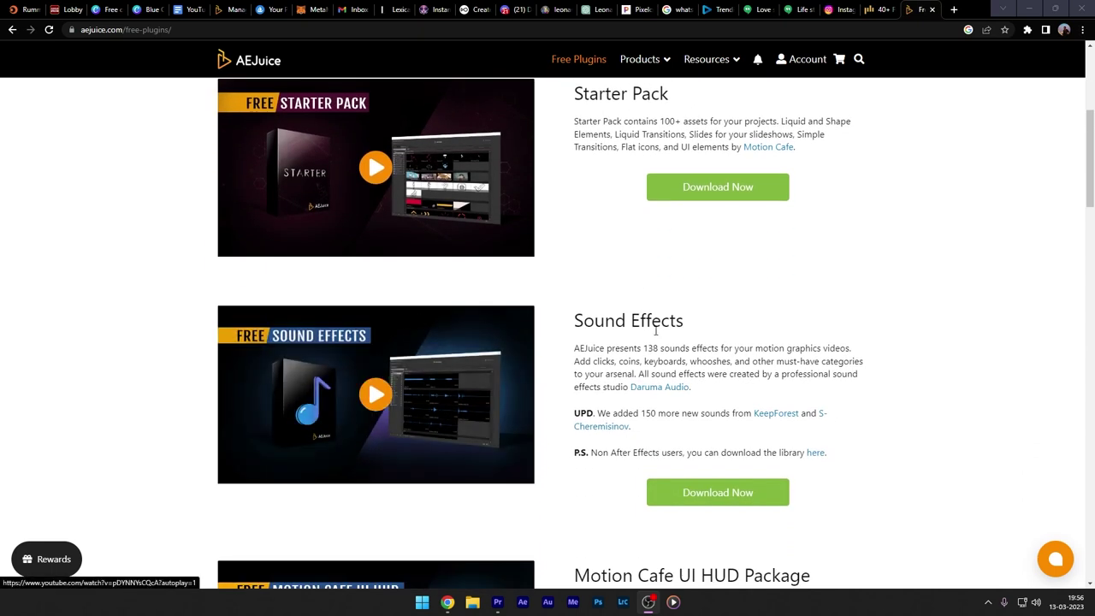
pyautogui.scroll(-3, 764, 429)
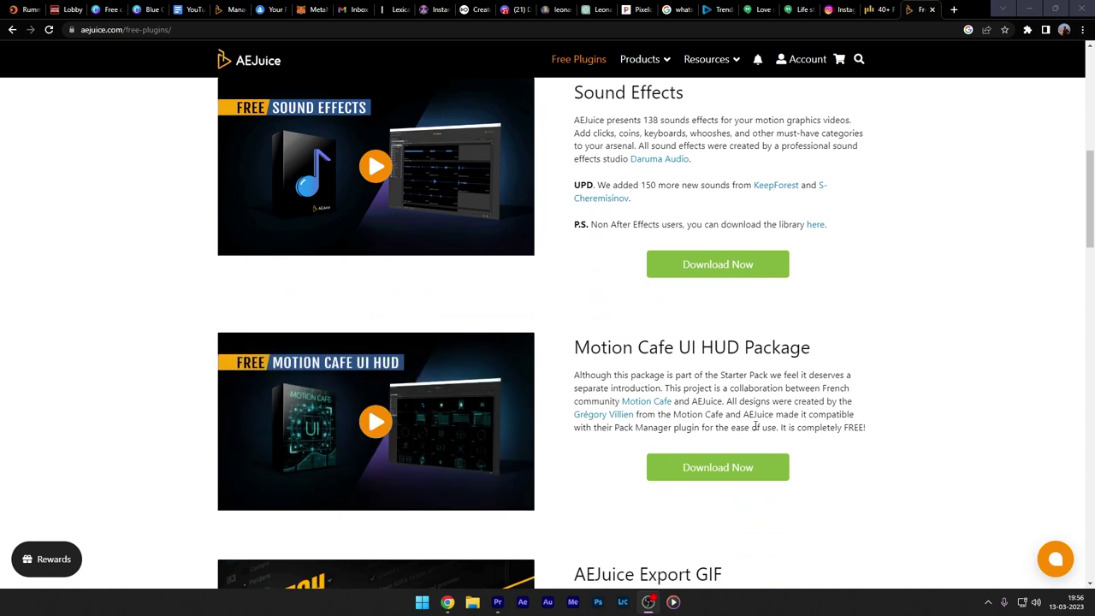
pyautogui.scroll(-3, 757, 428)
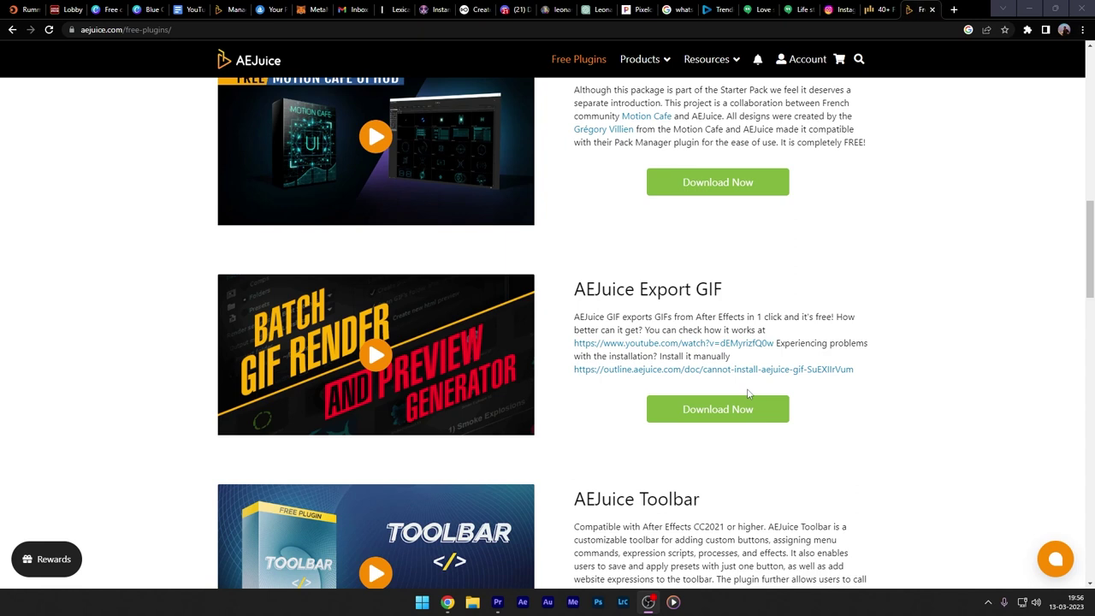
pyautogui.scroll(-3, 738, 332)
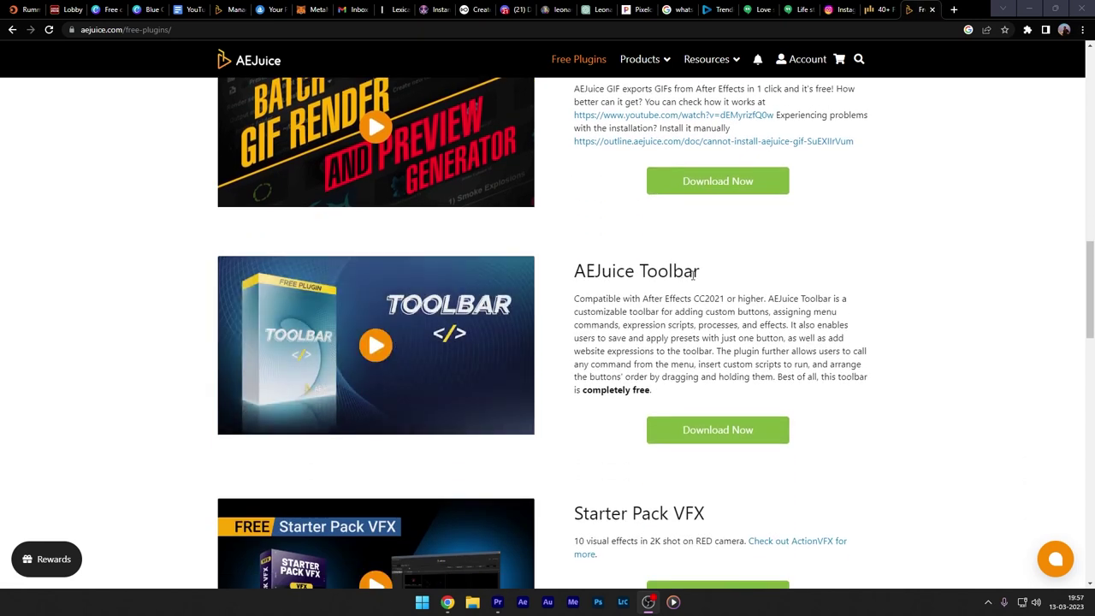
pyautogui.scroll(-3, 721, 355)
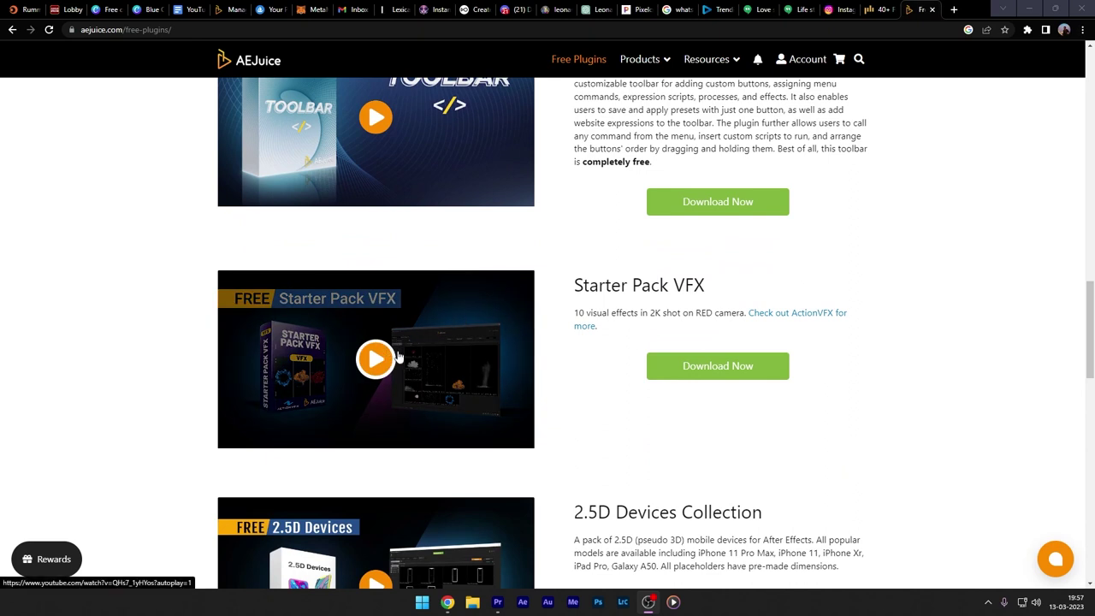
pyautogui.scroll(-1, 765, 317)
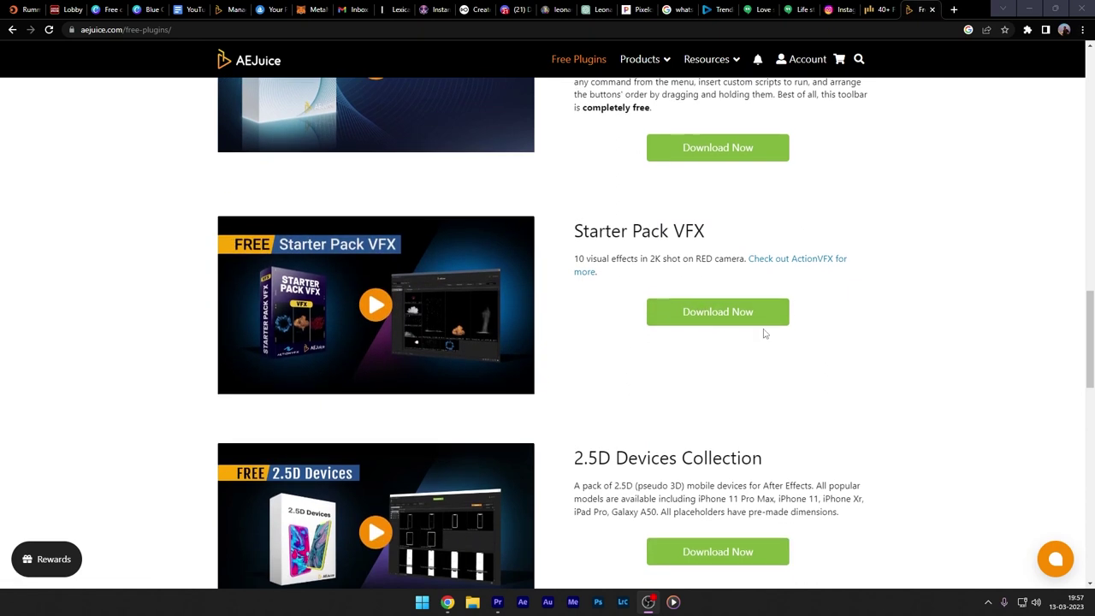
pyautogui.scroll(-3, 726, 351)
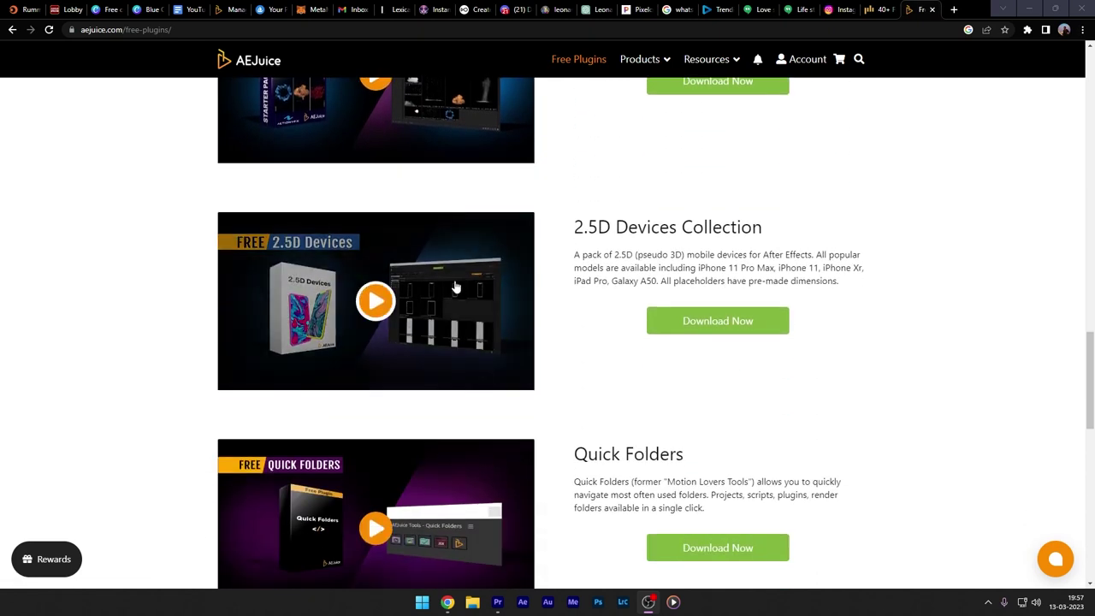
pyautogui.scroll(-3, 698, 285)
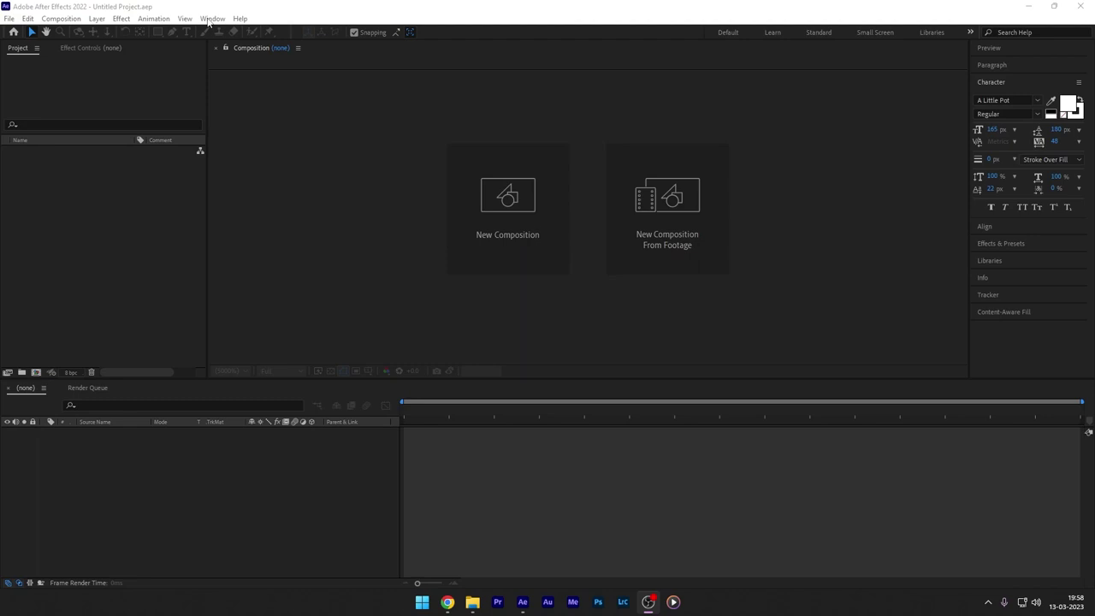
# Step: Open AEJuice Pack Manager 4 from the Window menu, maximize it, and close the 2D Animation view
pyautogui.click(212, 18)
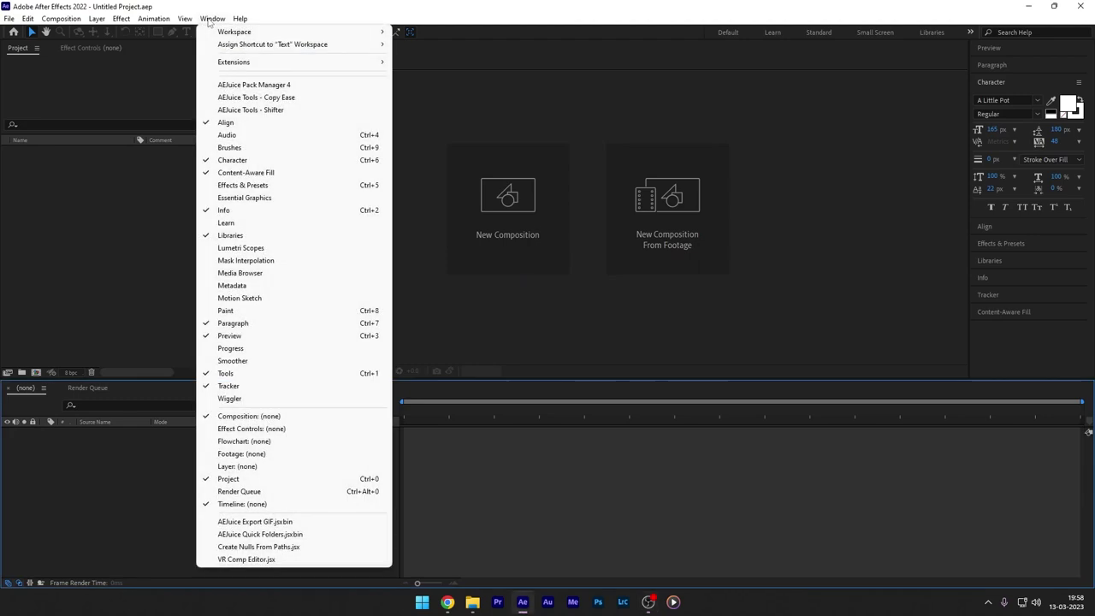
pyautogui.click(230, 84)
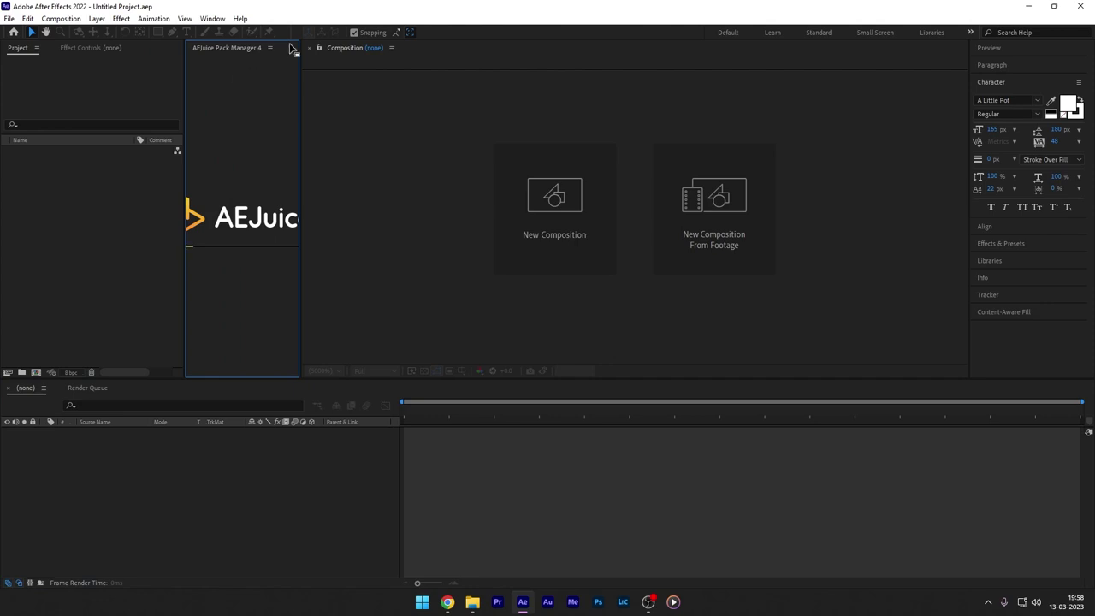
pyautogui.doubleClick(235, 48)
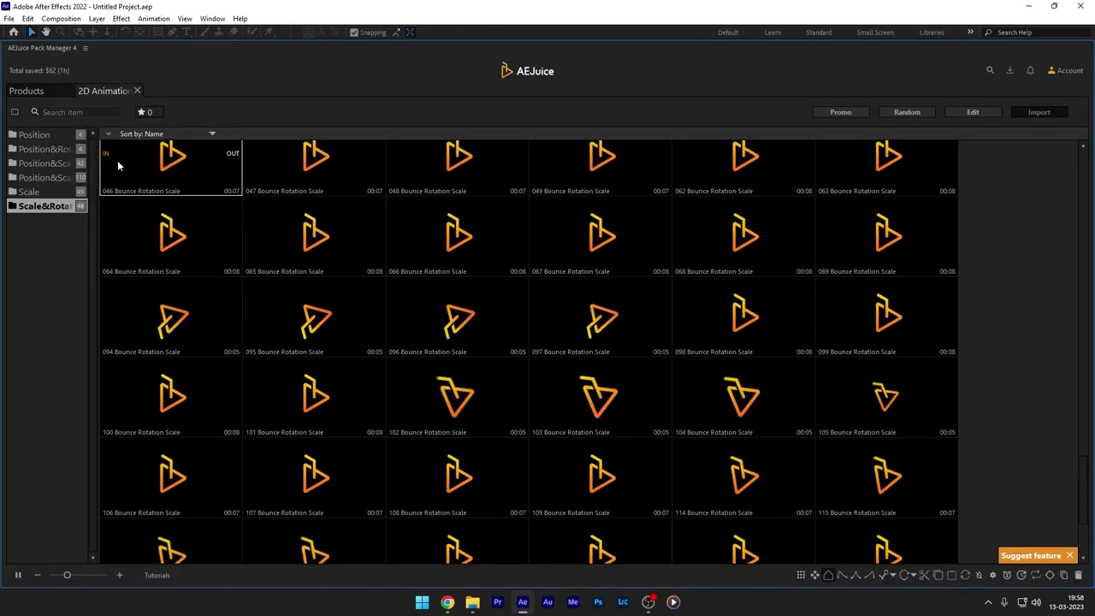
pyautogui.click(137, 90)
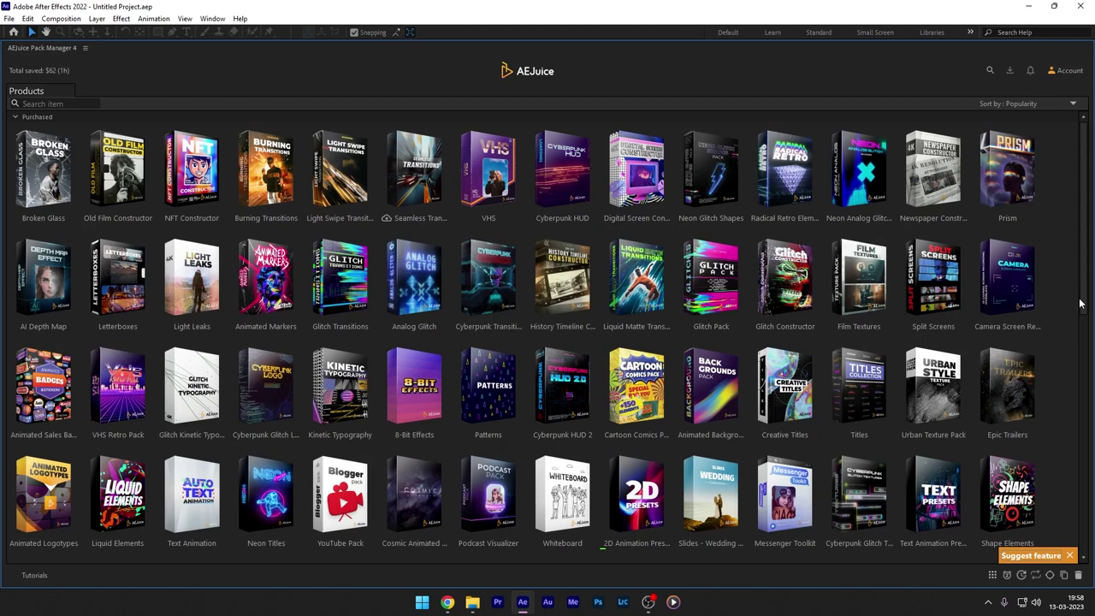
# Step: Scroll the Products grid to the Free section and open the Starter Pack
pyautogui.scroll(-10, 625, 372)
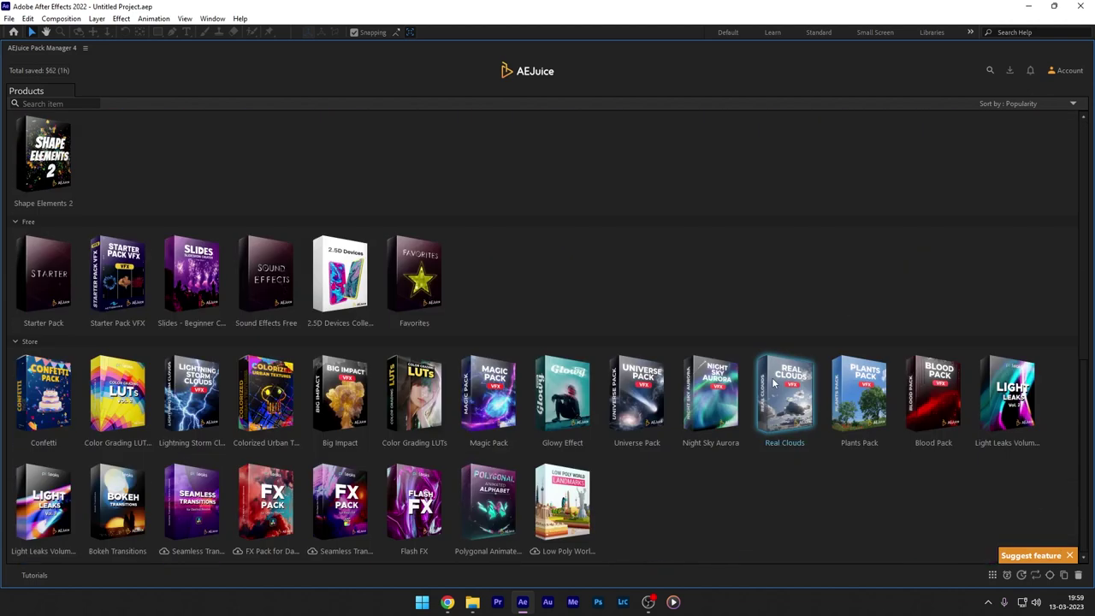
pyautogui.click(52, 274)
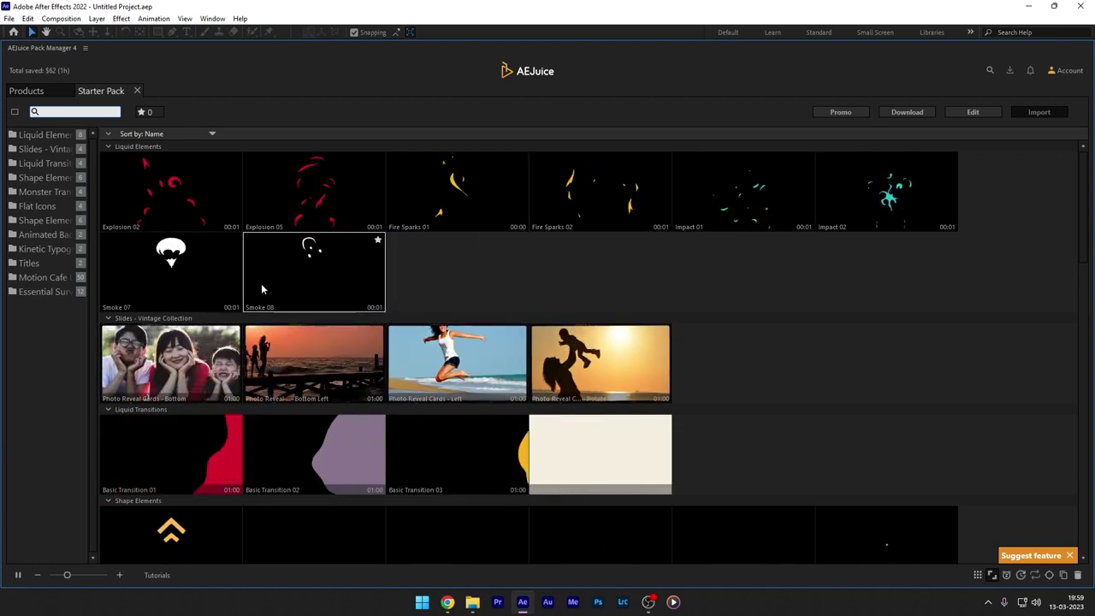
# Step: Scroll the Starter Pack grid through Liquid Elements, Slides, Transitions, Shape Elements, Flat Icons and Animated Backgrounds
pyautogui.scroll(-1, 261, 283)
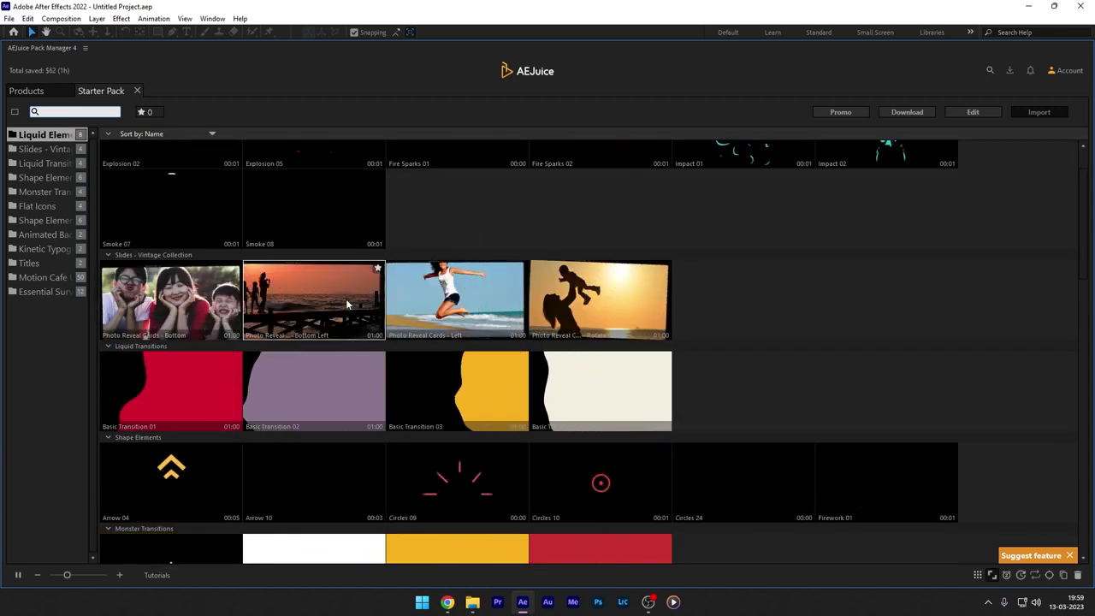
pyautogui.scroll(-1, 539, 294)
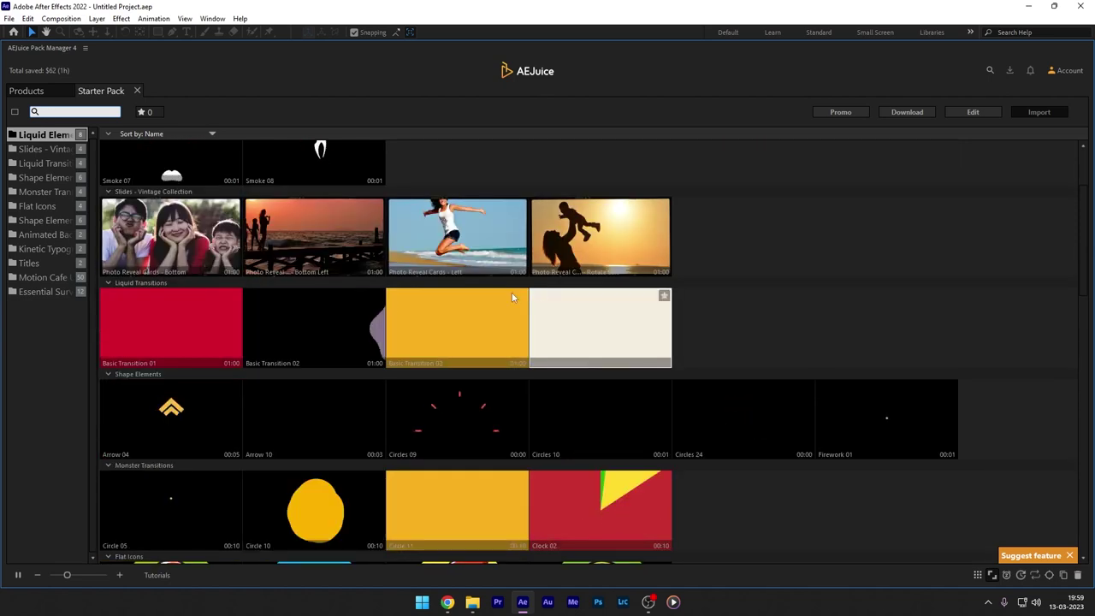
pyautogui.scroll(-2, 594, 337)
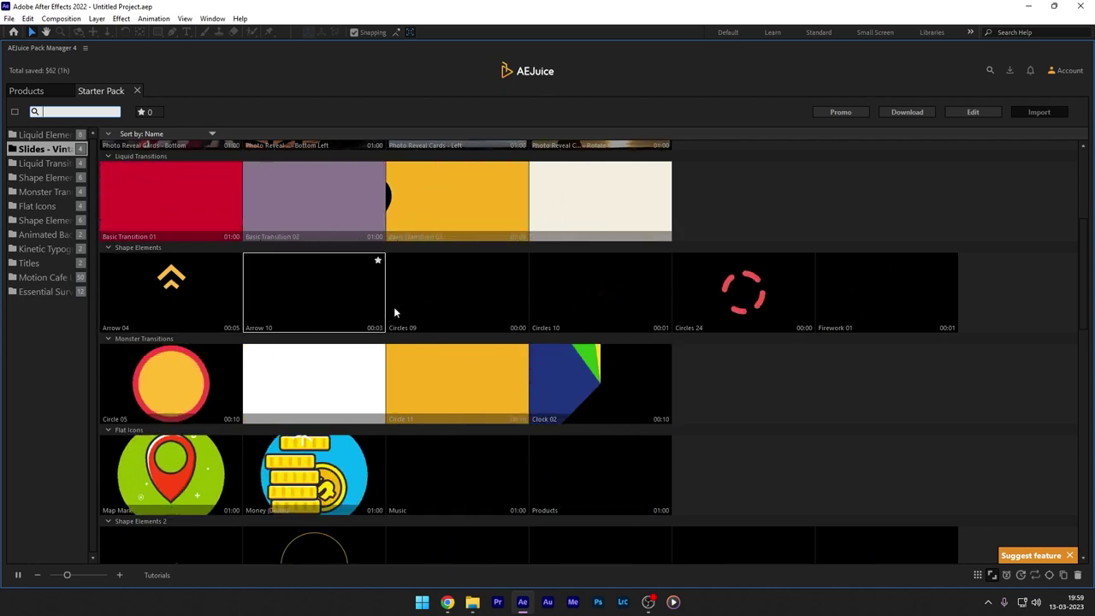
pyautogui.scroll(-1, 385, 295)
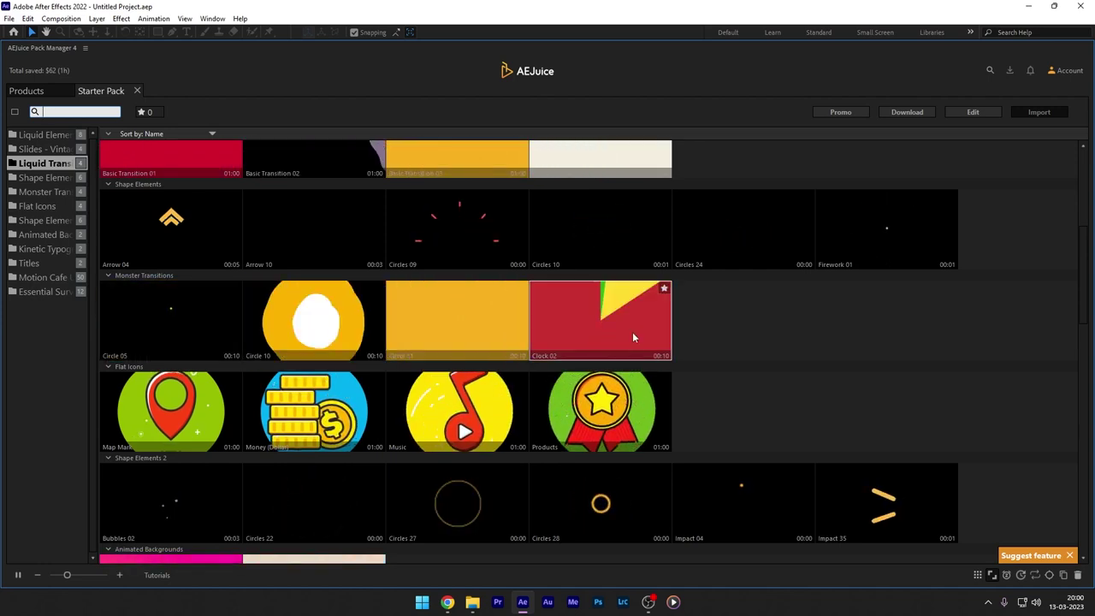
pyautogui.scroll(-1, 585, 334)
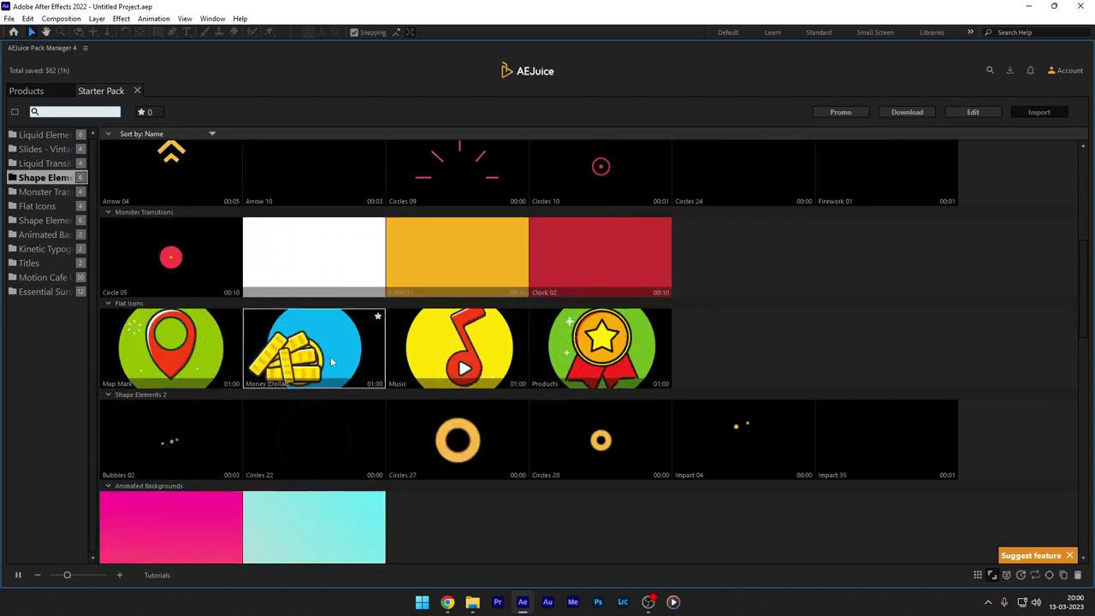
pyautogui.scroll(-1, 596, 356)
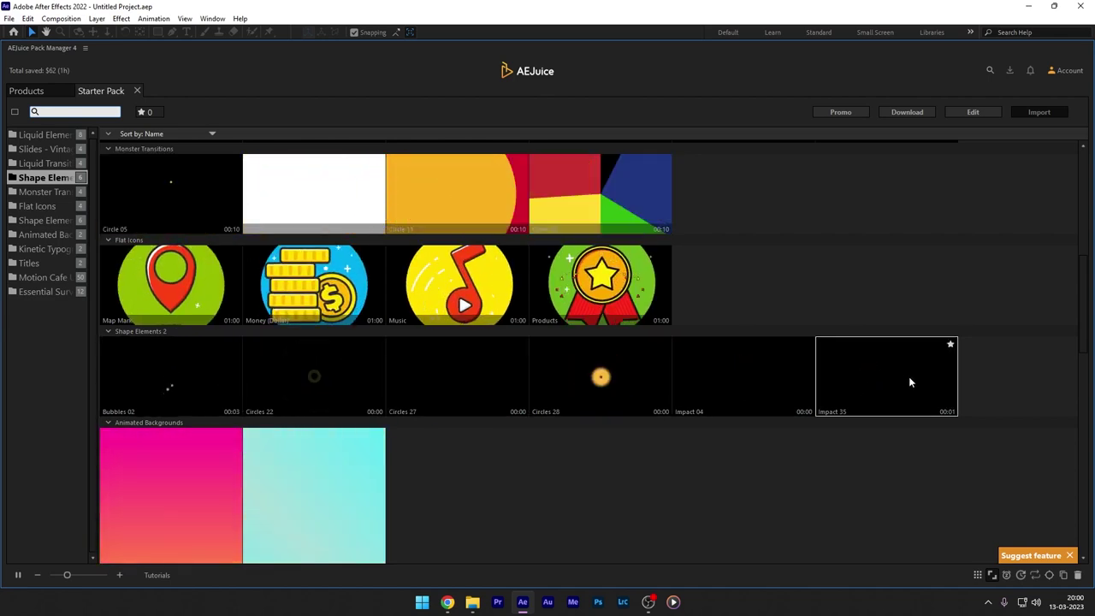
pyautogui.scroll(-3, 582, 365)
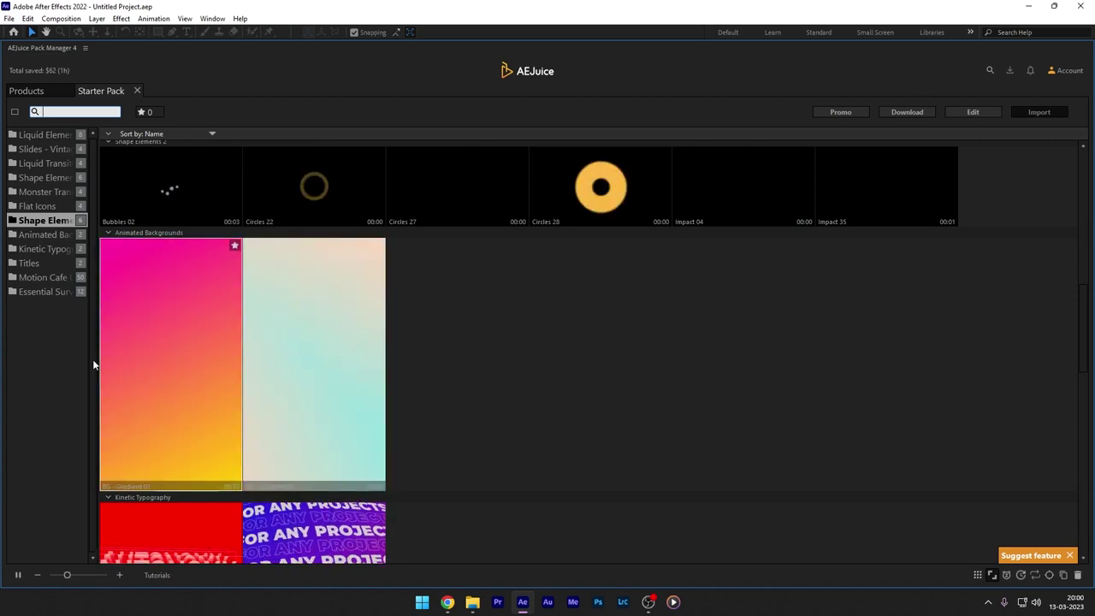
# Step: Scroll further past Kinetic Typography, Titles and Motion Cafe UI to Essential Survival Kit's Format Numbers presets
pyautogui.scroll(-3, 254, 375)
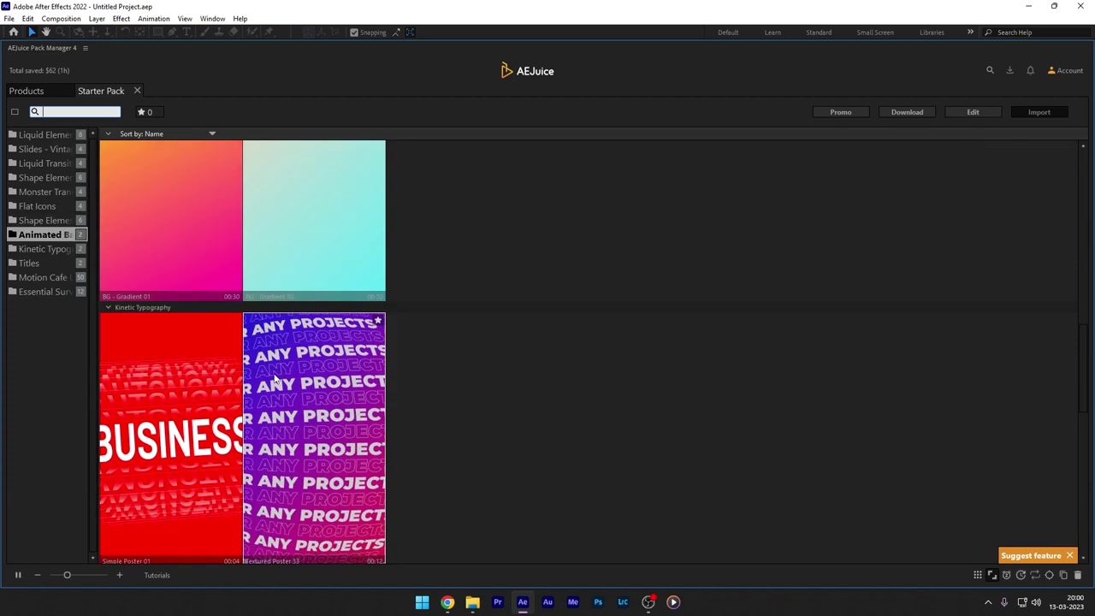
pyautogui.scroll(-2, 201, 342)
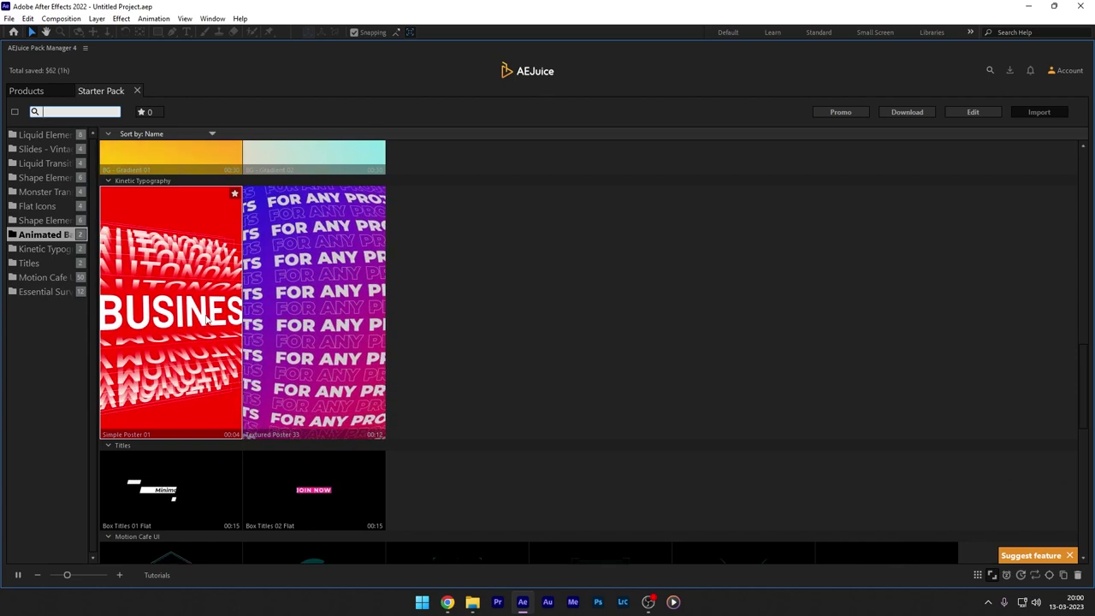
pyautogui.scroll(-3, 257, 316)
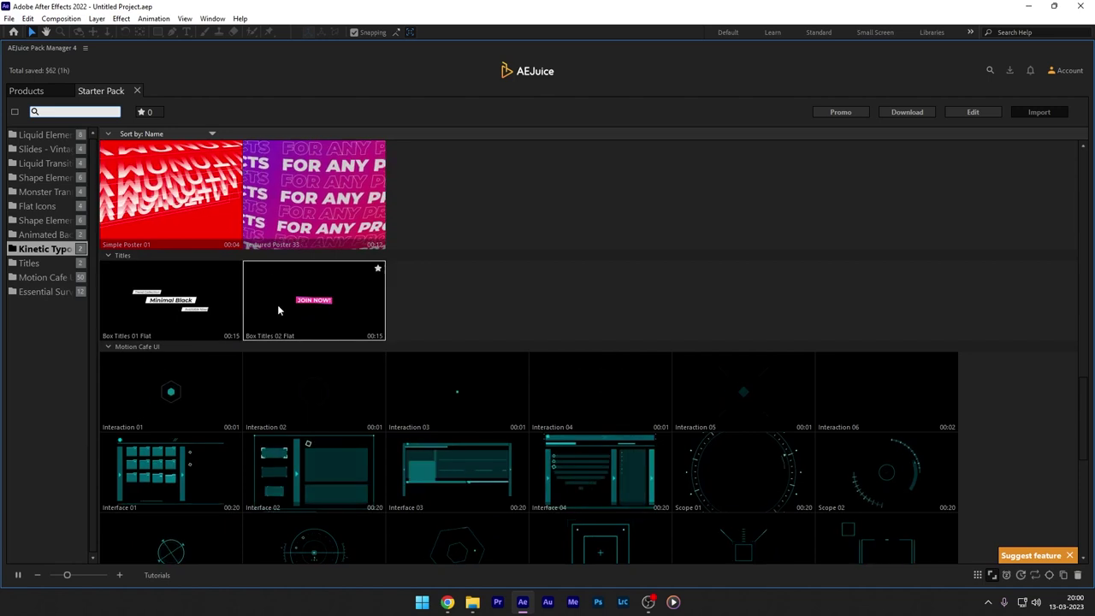
pyautogui.scroll(-2, 283, 313)
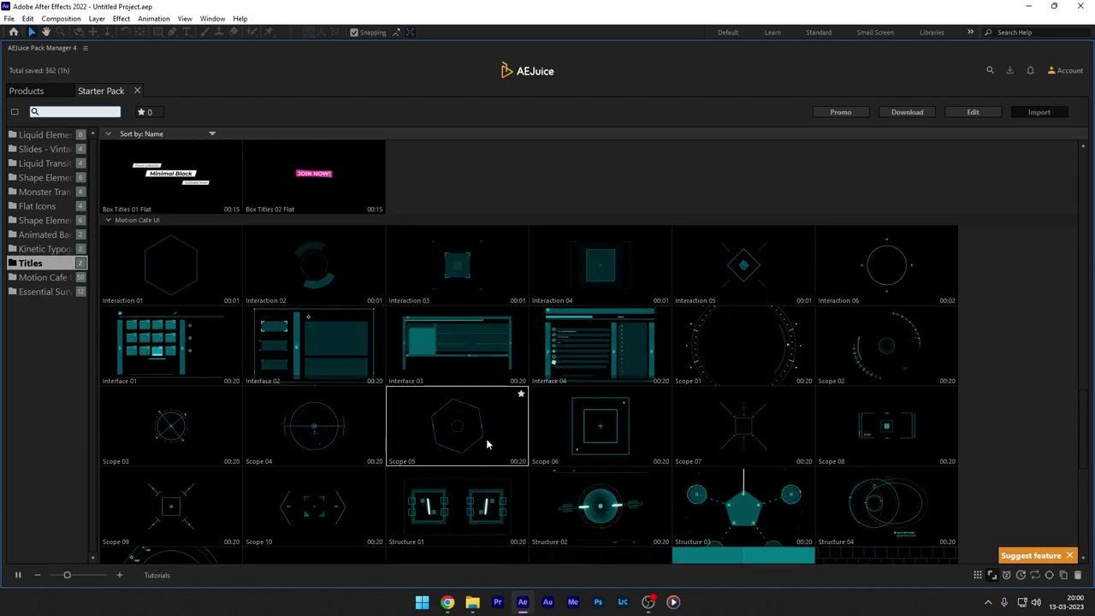
pyautogui.scroll(-10, 488, 444)
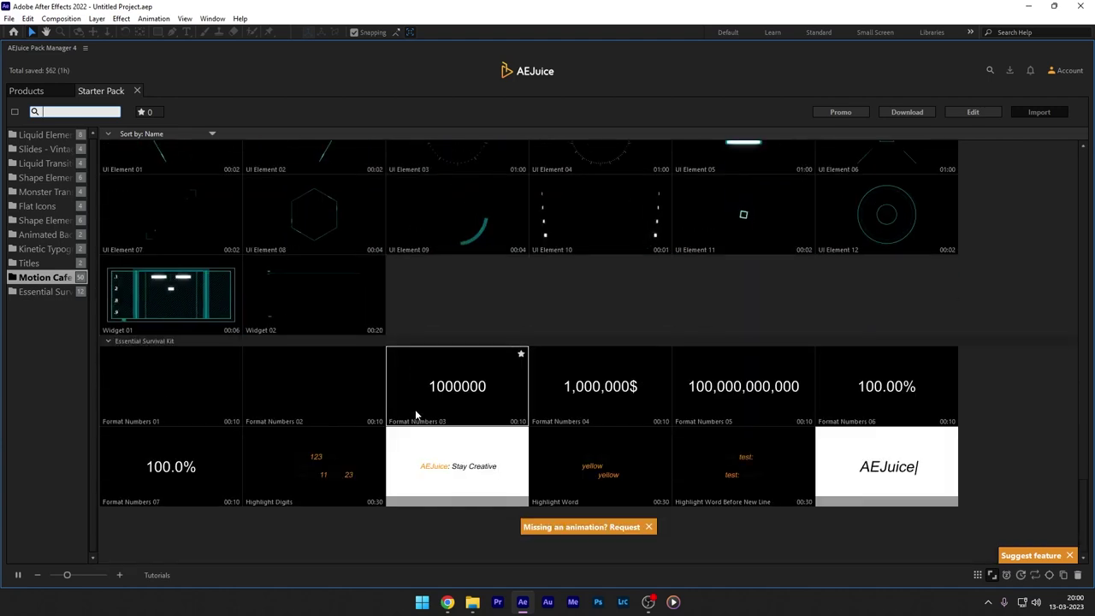